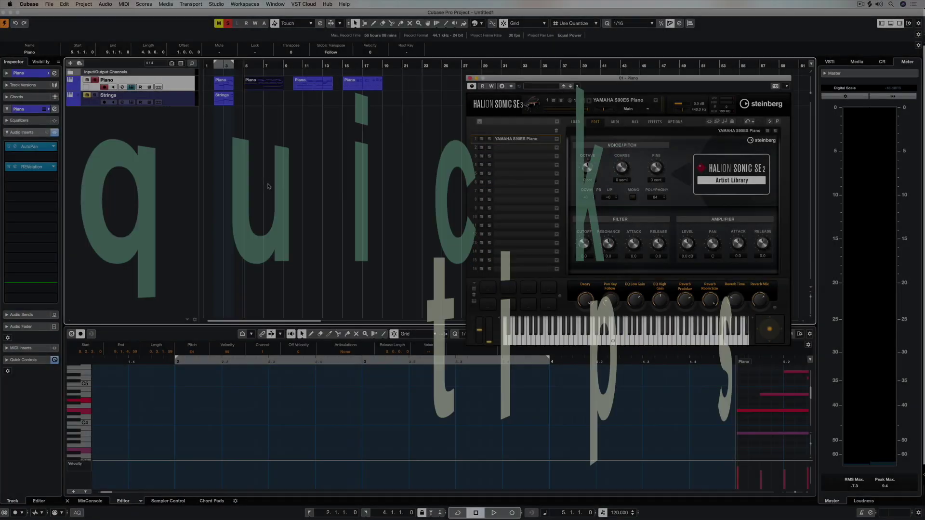
Step: Start project playback so the Piano part plays through HALion Sonic SE
key("space")
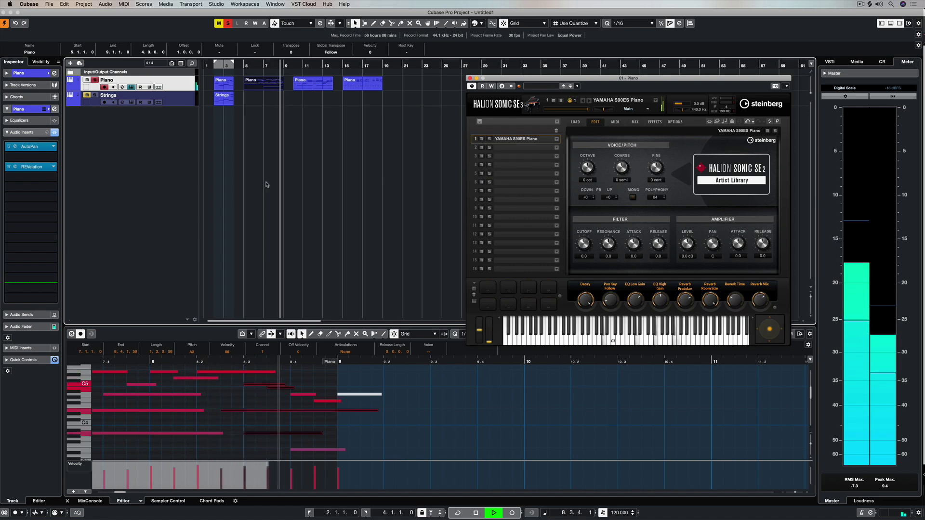
Step: Bypass the Piano track's AutoPan and REVelation inserts while listening
key("space")
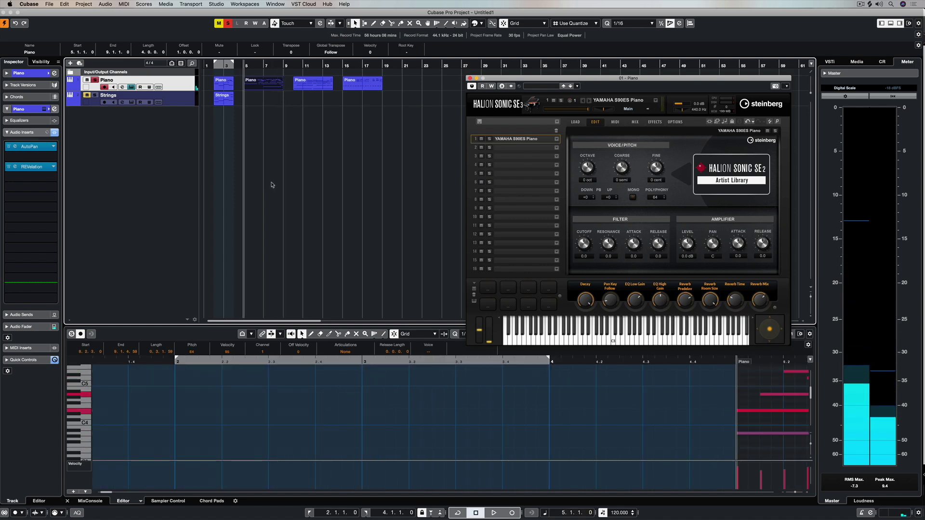
key("space")
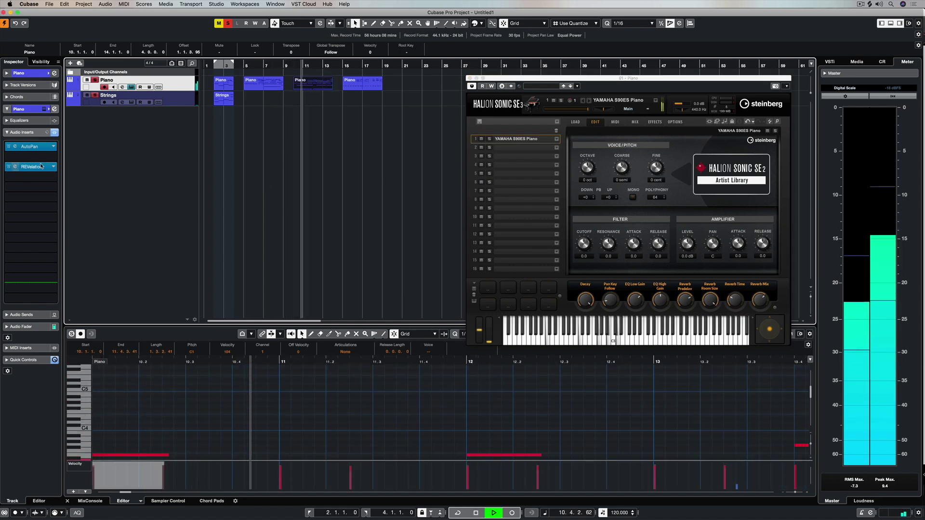
left_click(8, 147)
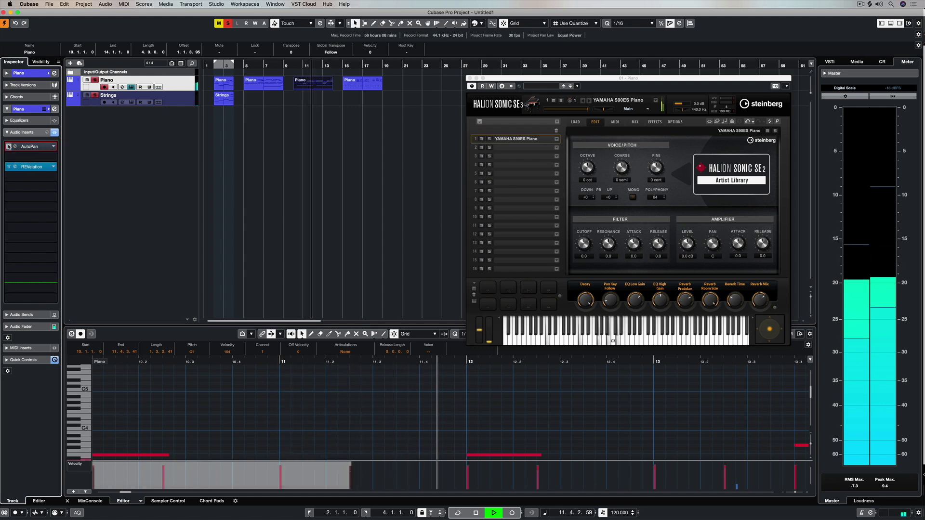
left_click(9, 166)
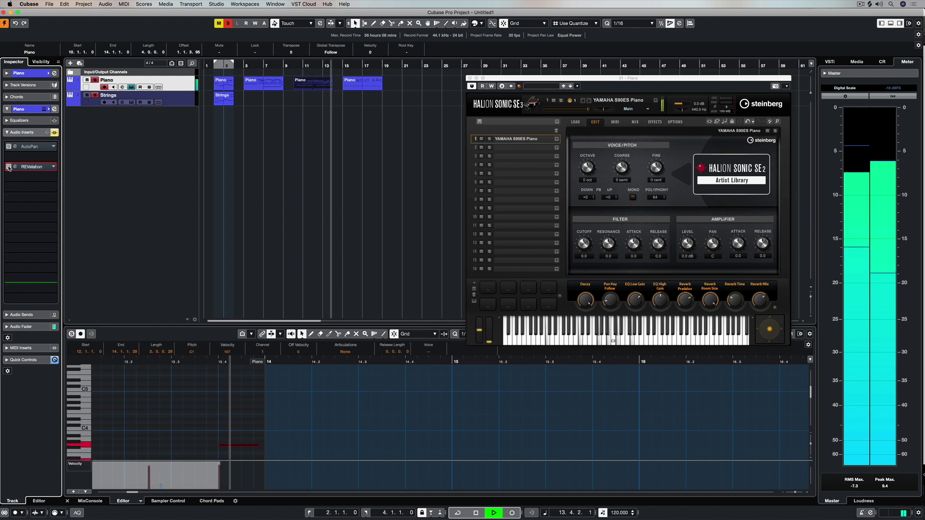
key("space")
Step: Close HALion, lower the Strings volume to -9.17 dB, and select the first Piano part
key("Down")
key("space")
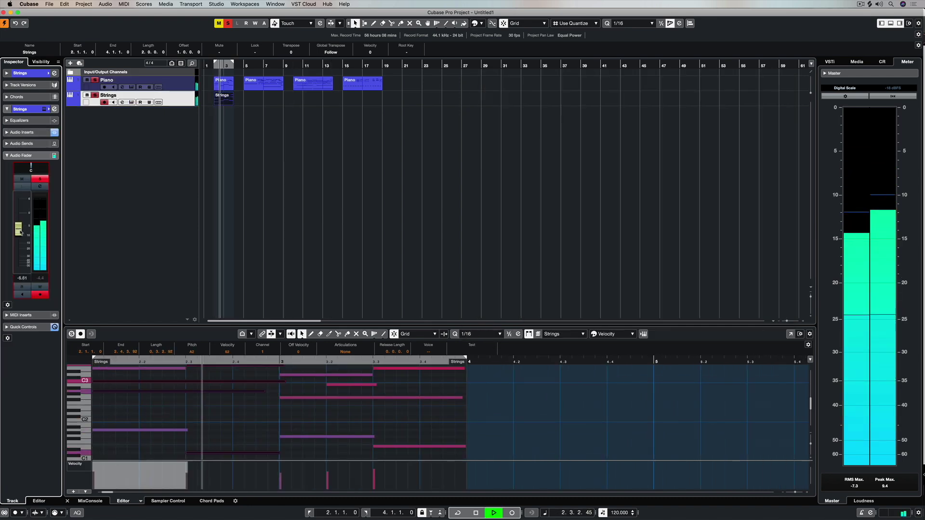
left_click_drag(21, 232, 20, 238)
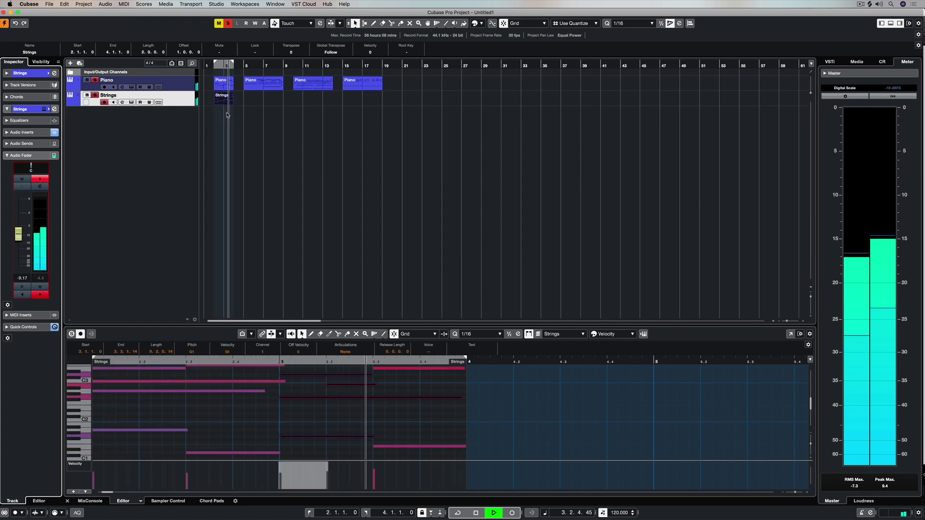
key("space")
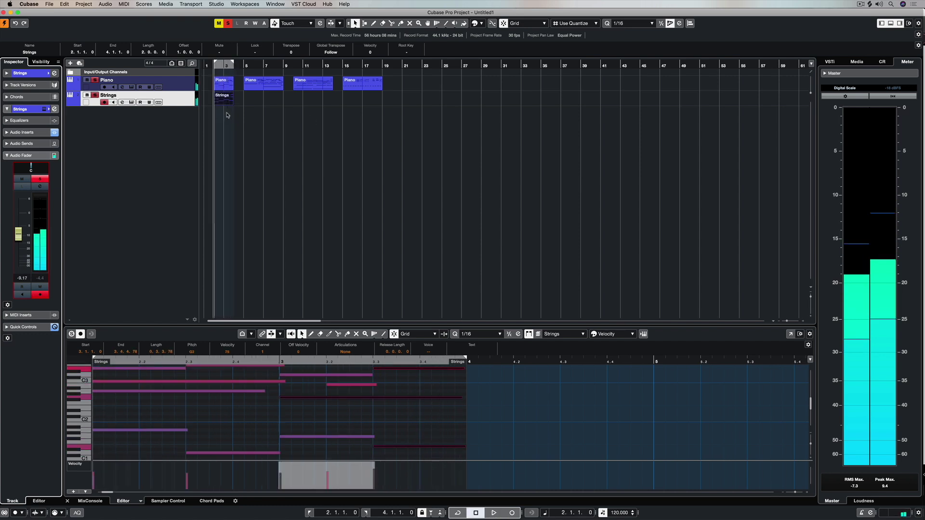
left_click(229, 87)
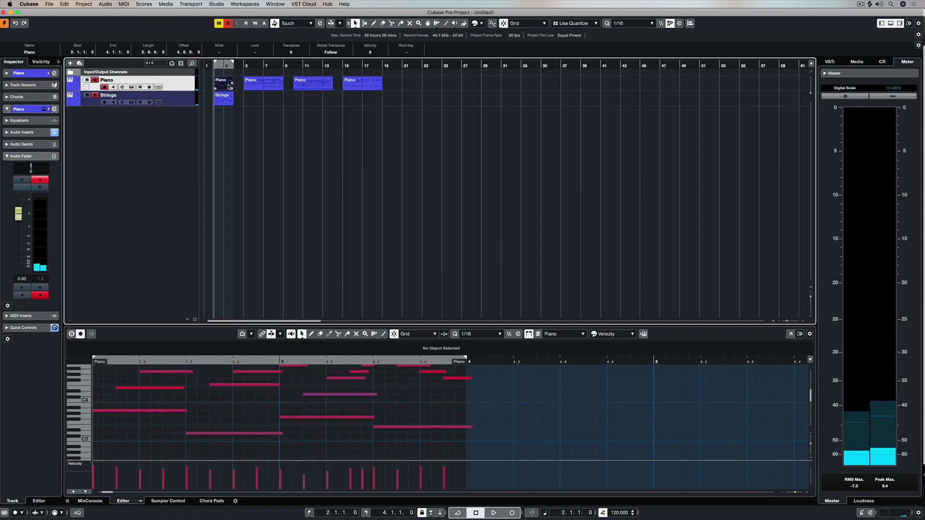
Step: Export the Piano part via File > Export > MIDI Loop
left_click(49, 4)
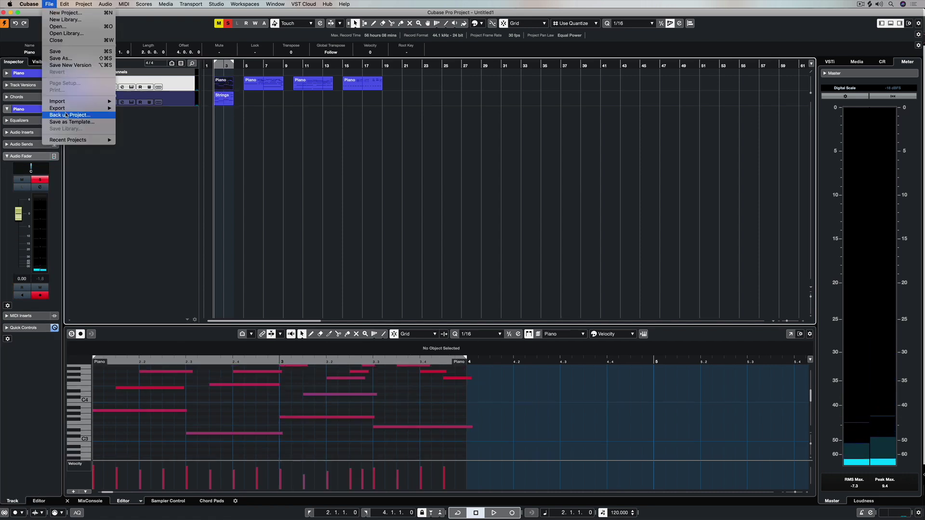
mouse_move(67, 108)
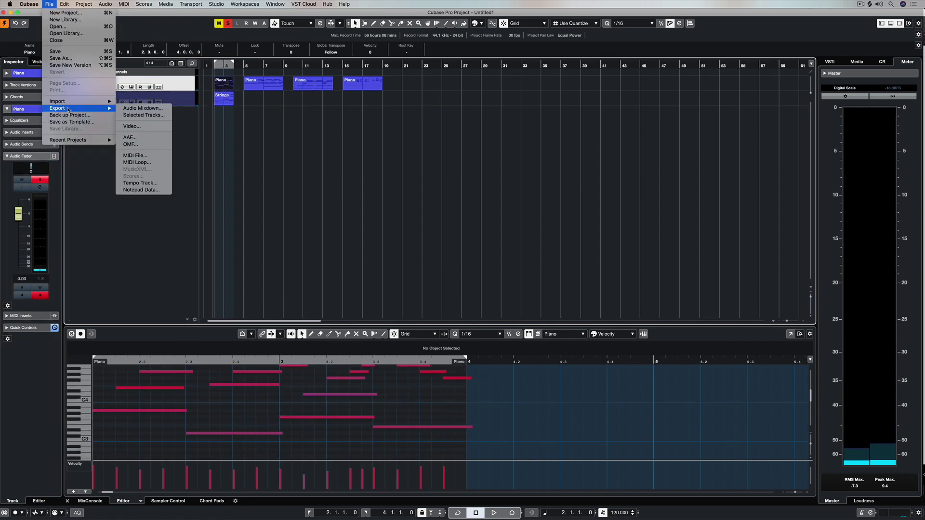
left_click(138, 163)
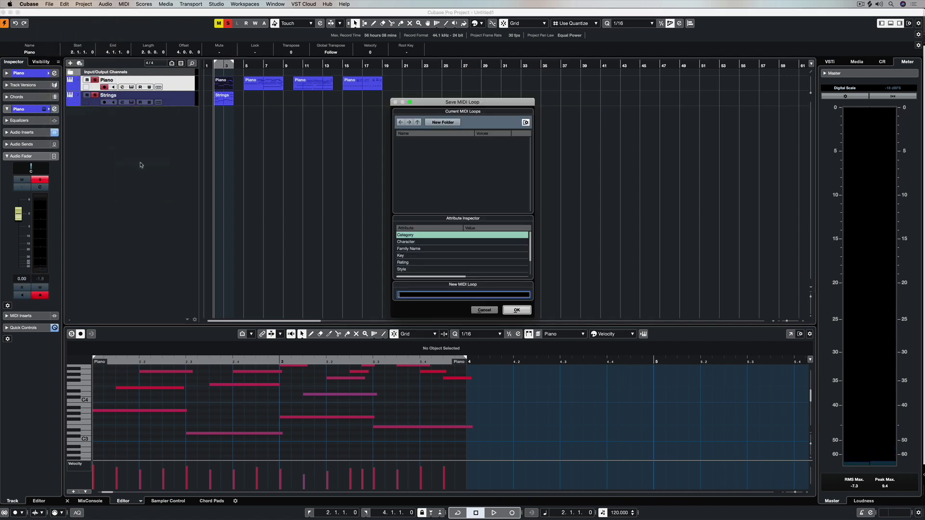
left_click(525, 123)
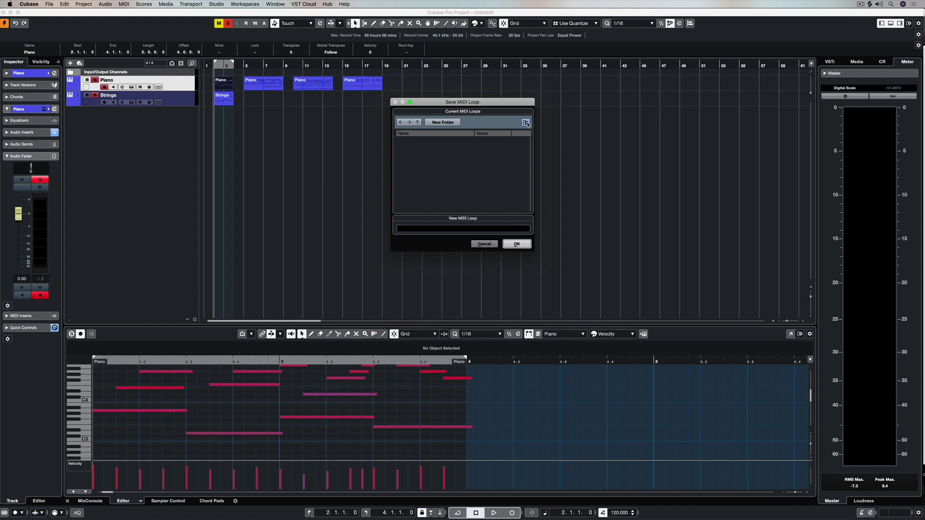
left_click(526, 123)
Step: Create a My MIDI Loops folder with a Pop subfolder inside it
left_click(454, 123)
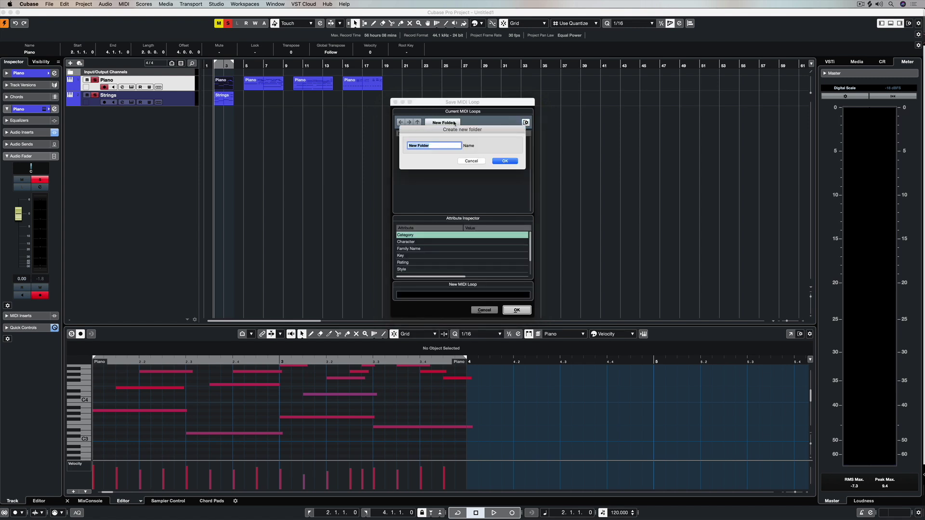
type("My MIDI Loops")
left_click(509, 160)
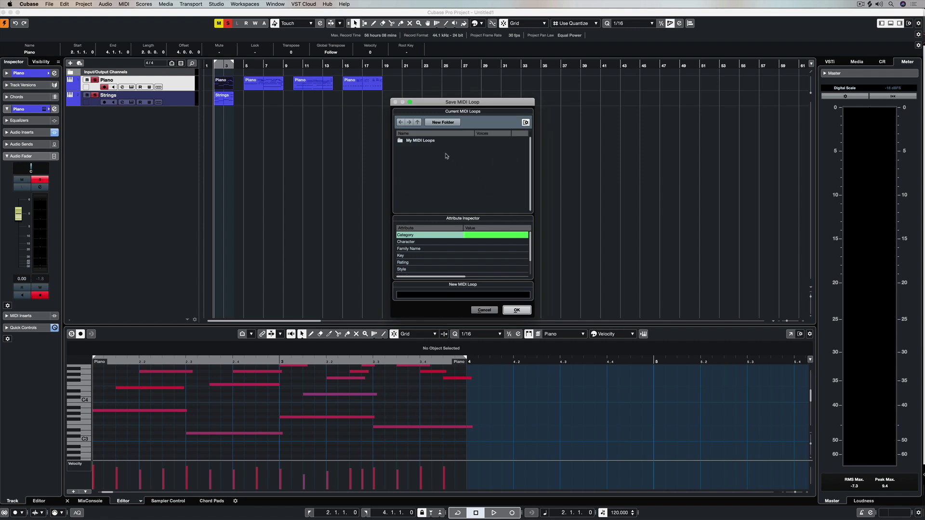
double_click(436, 143)
left_click(438, 124)
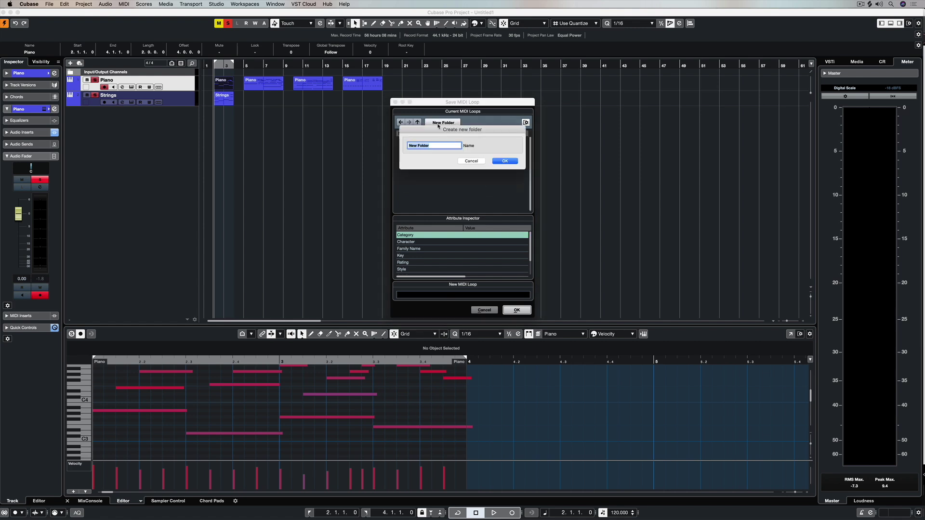
type("Pop")
key("Return")
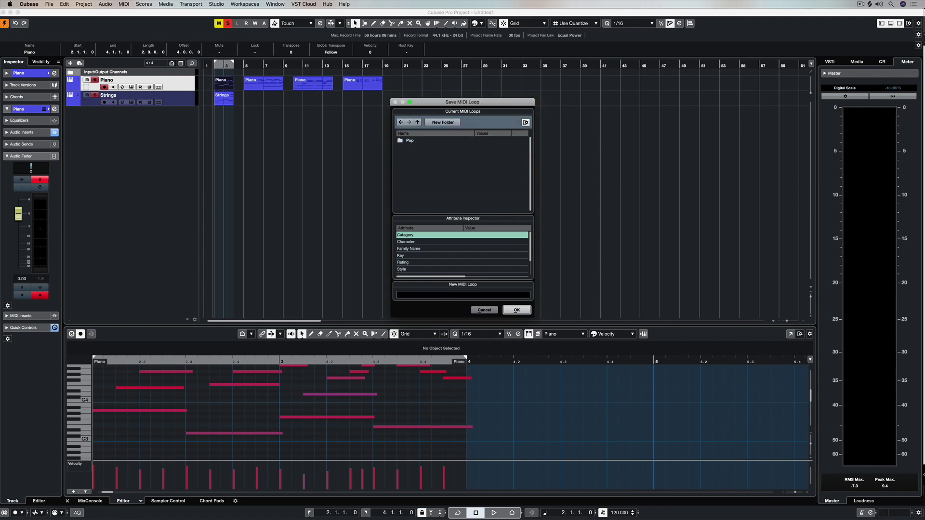
Step: Name the new MIDI loop 'Pop Piano 1 Schrav' in the name field
left_click(461, 294)
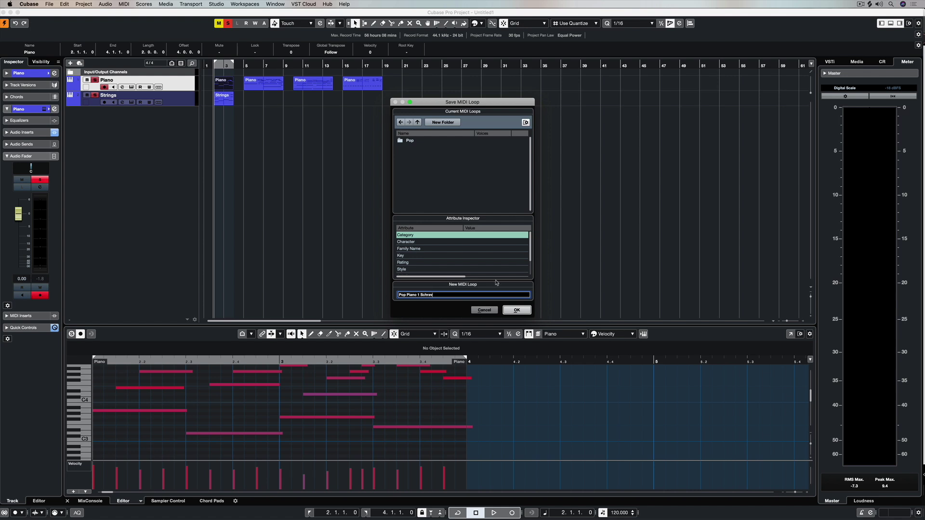
Step: Set the loop's Category to Piano, Sub Category to A. Piano, and Style to Pop/Rock
left_click(481, 235)
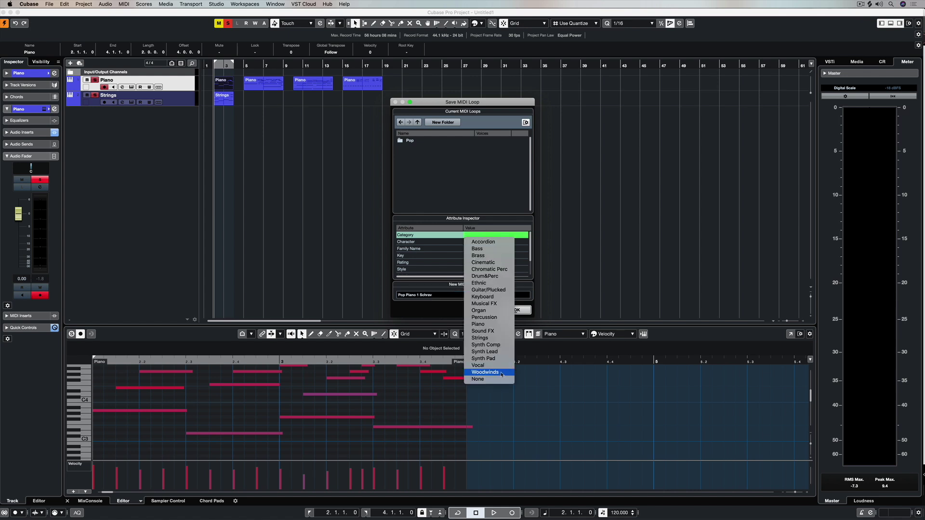
left_click(496, 338)
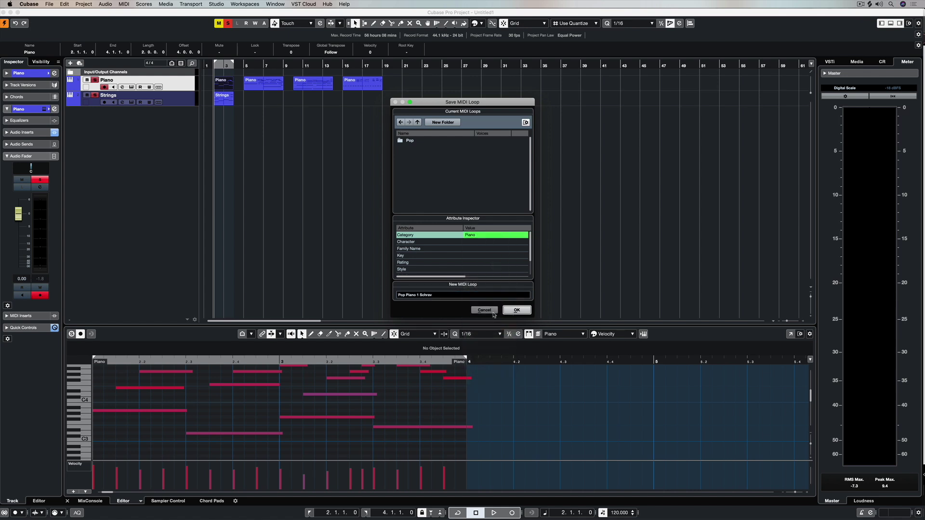
scroll(495, 263, "down", 3)
left_click(504, 258)
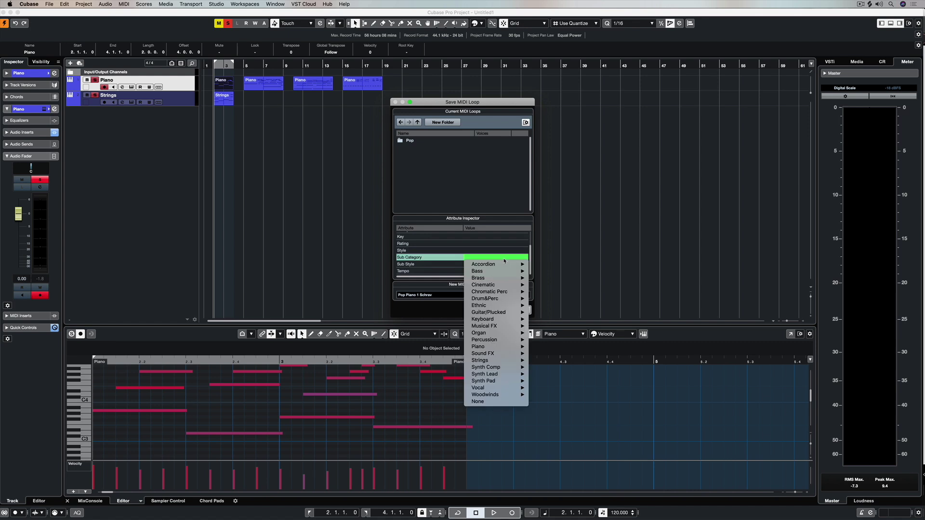
mouse_move(488, 347)
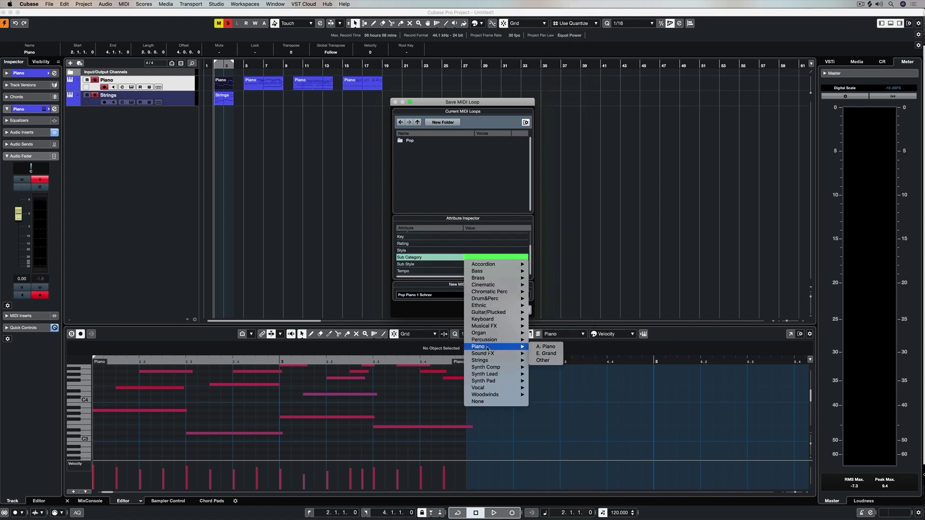
left_click(545, 347)
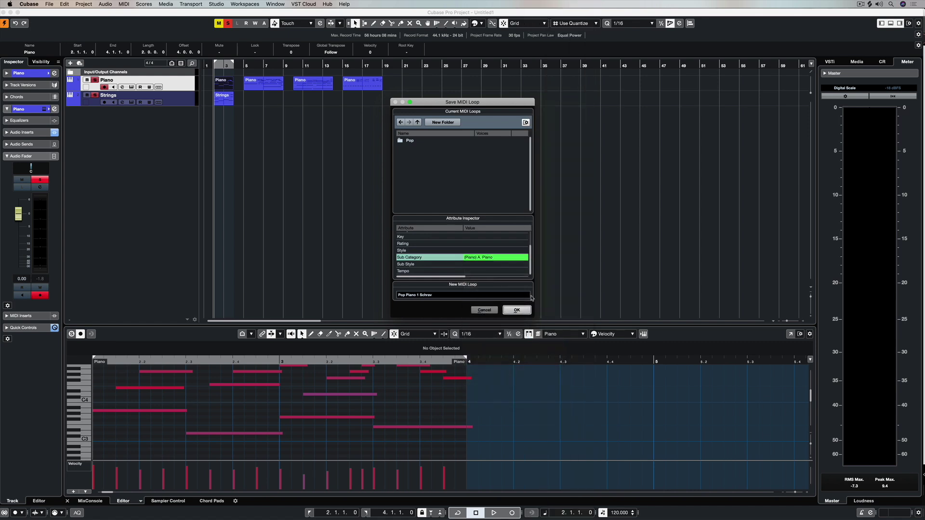
left_click(498, 251)
mouse_move(483, 313)
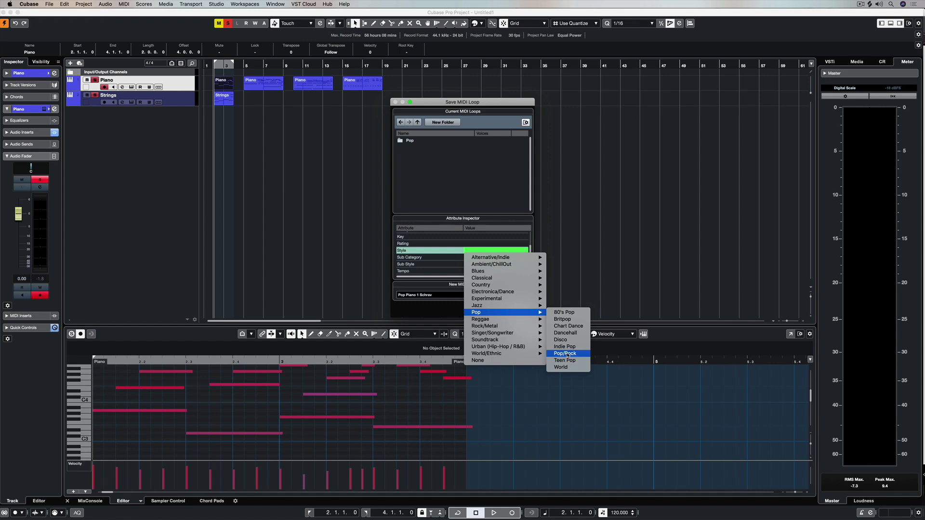
left_click(568, 355)
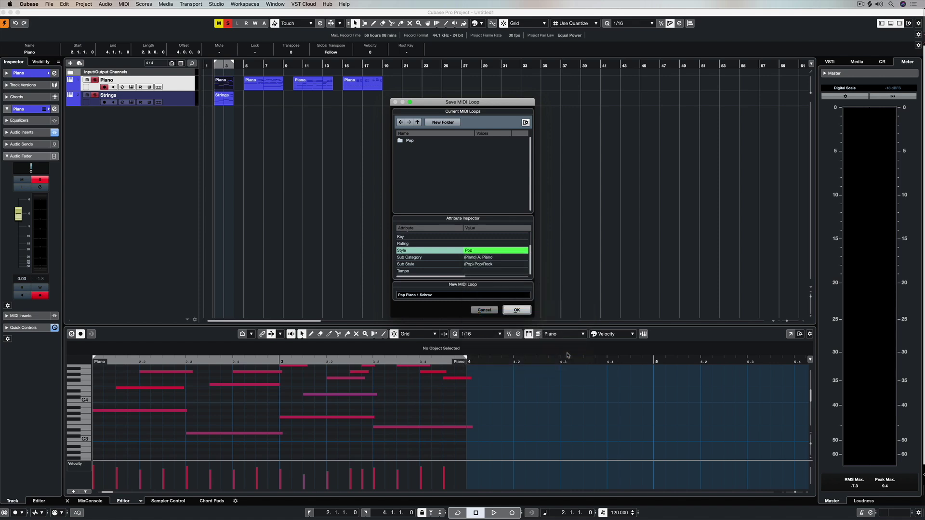
left_click(489, 273)
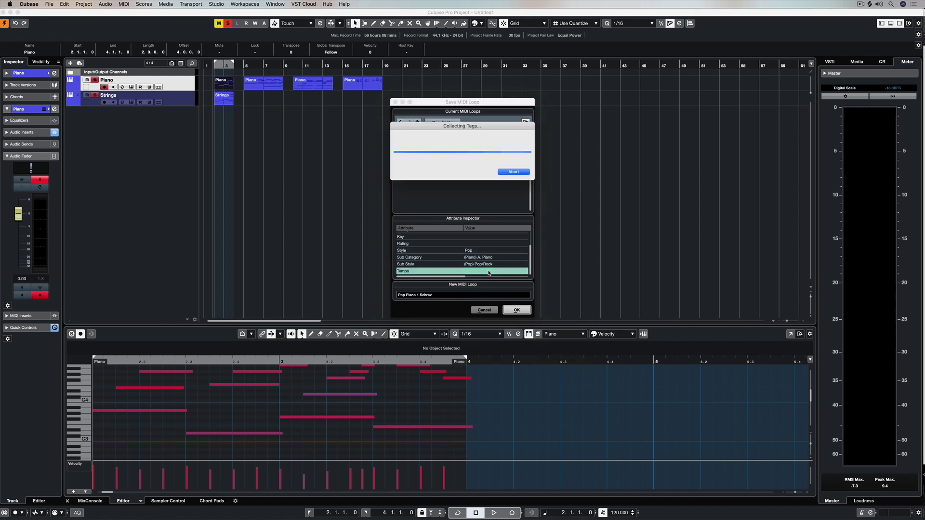
Step: Set the loop's Tempo attribute to 120
left_click(482, 272)
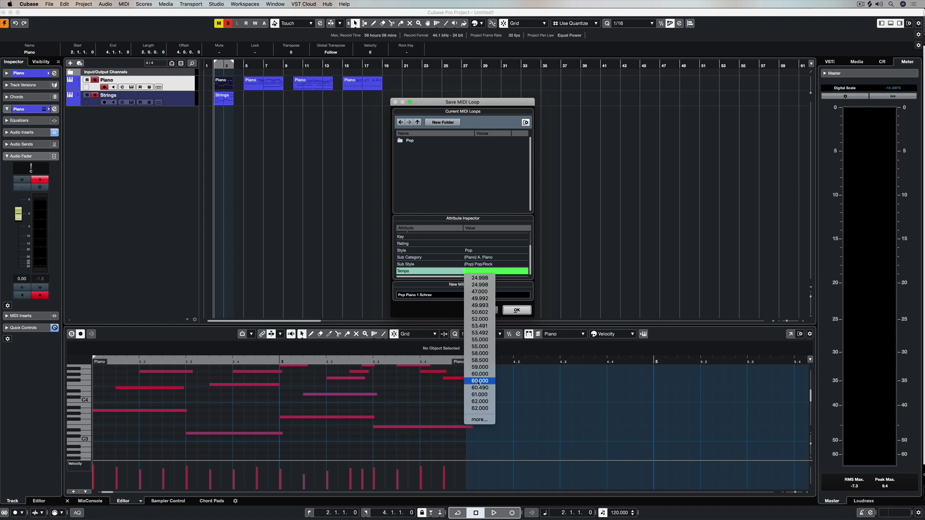
left_click(494, 272)
left_click(494, 272)
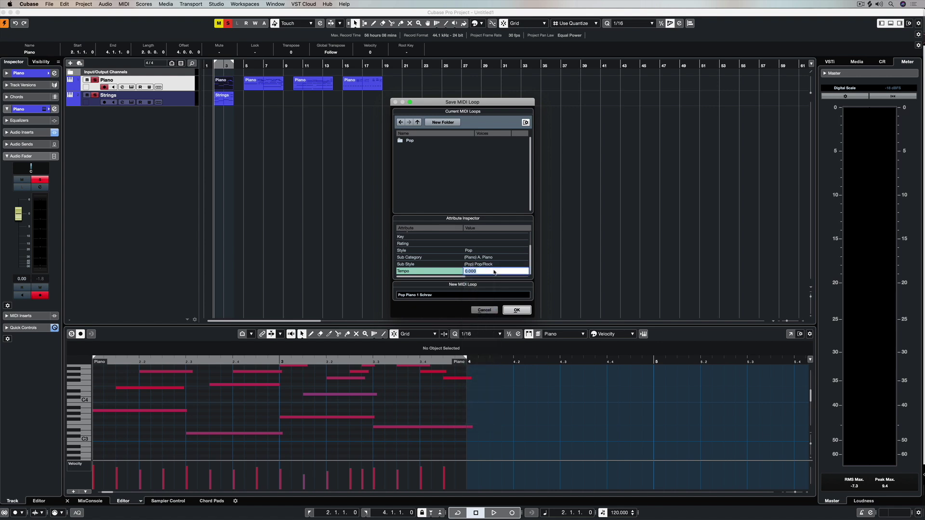
type("120")
key("Return")
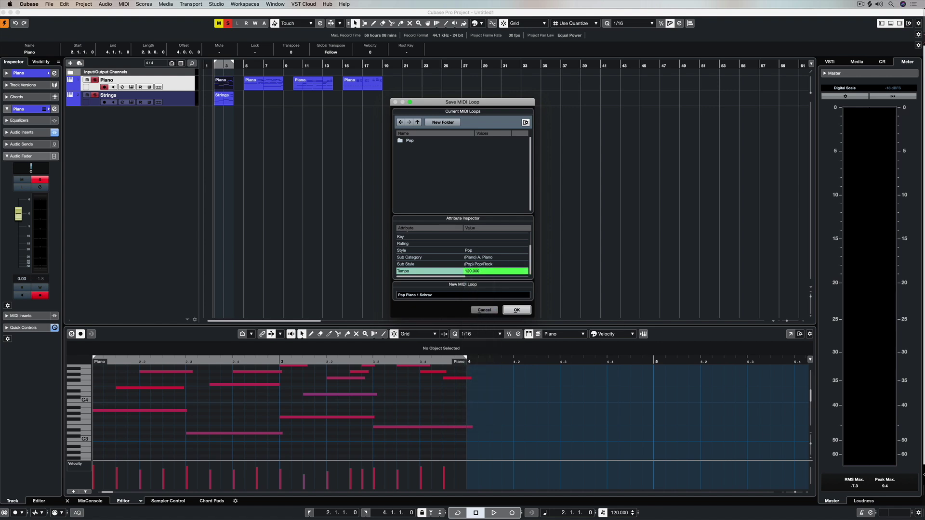
Step: Set the loop's key to C and save it as Pop Piano 1 Schrav
scroll(500, 264, "up", 3)
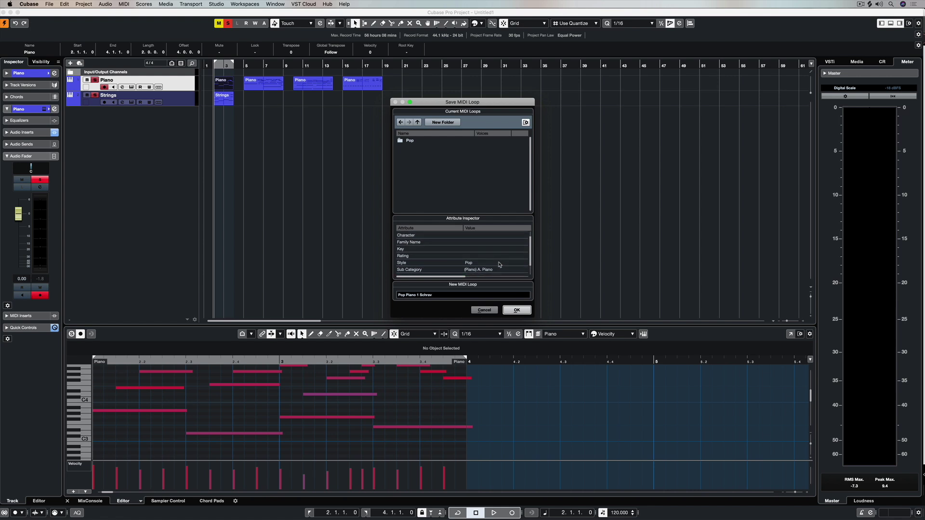
left_click(487, 256)
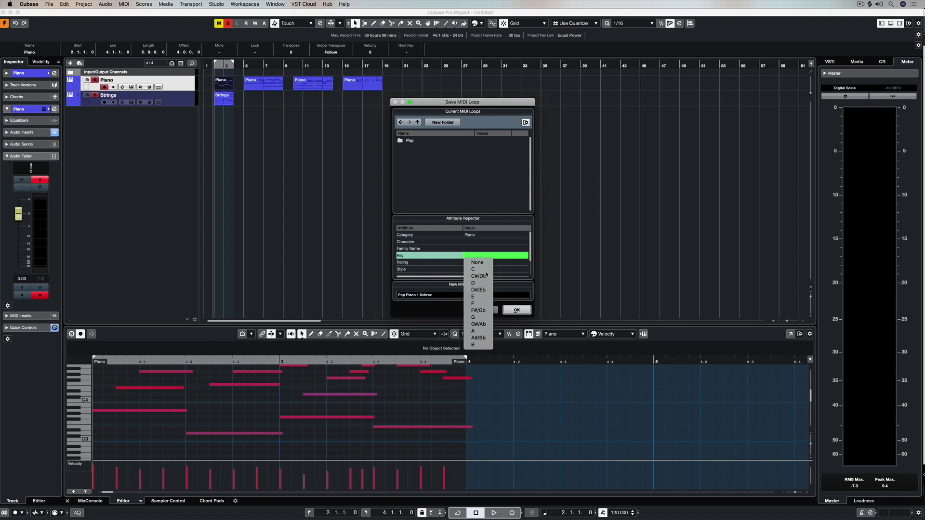
left_click(479, 270)
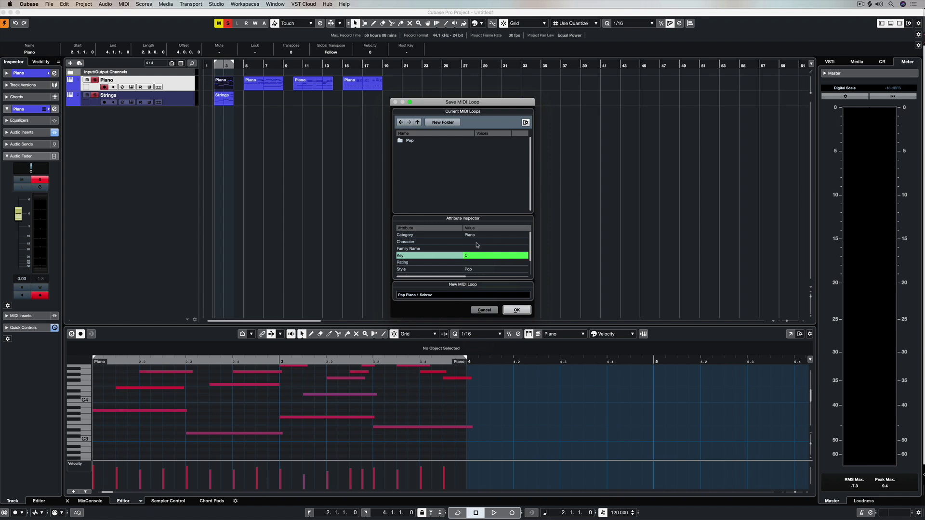
left_click(517, 311)
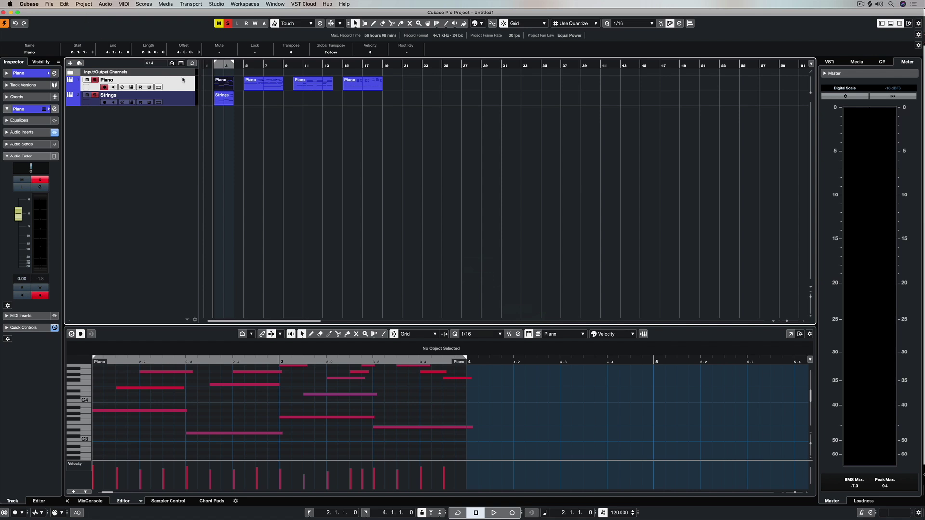
Step: Select the Strings part and export it with File > Export > MIDI Loop
left_click(190, 97)
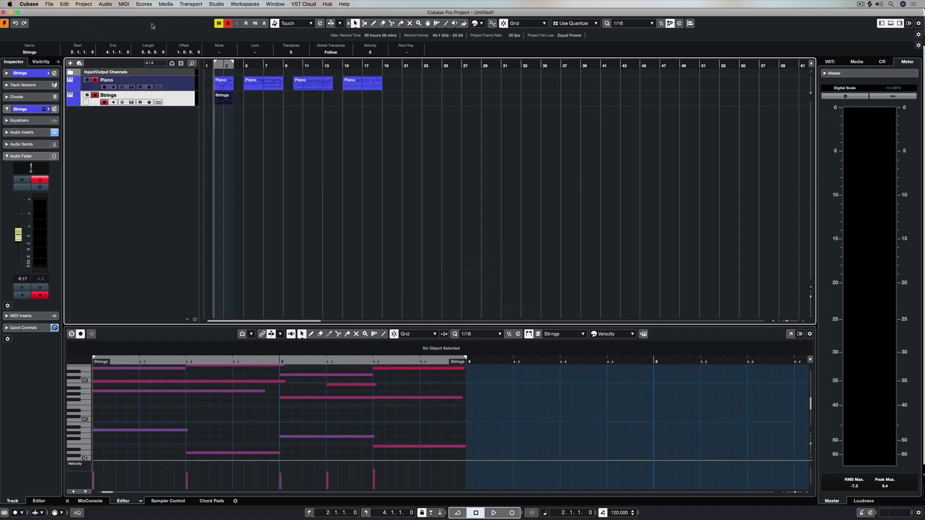
left_click(83, 4)
mouse_move(49, 3)
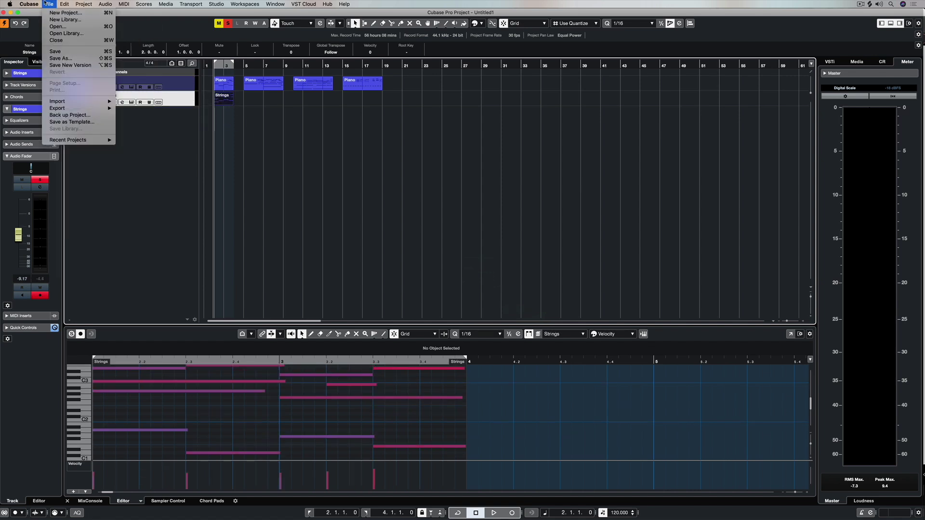
mouse_move(72, 108)
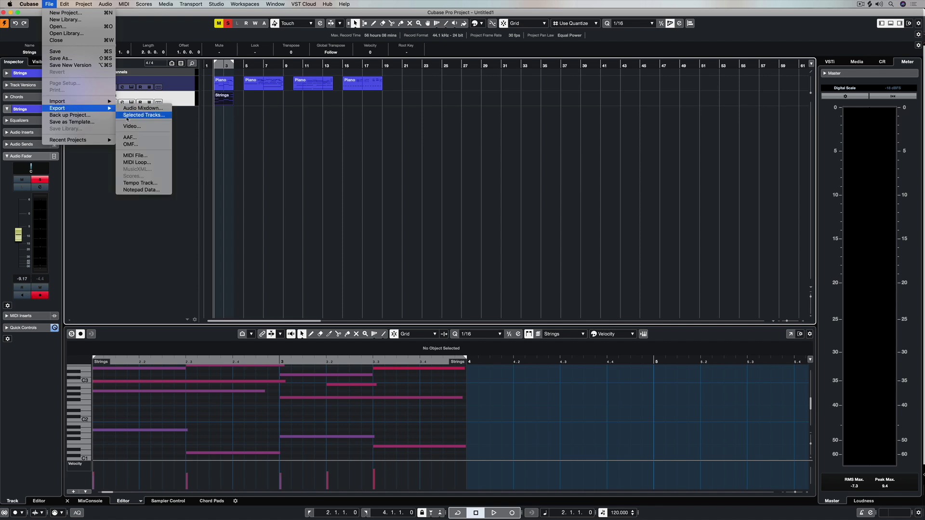
left_click(142, 163)
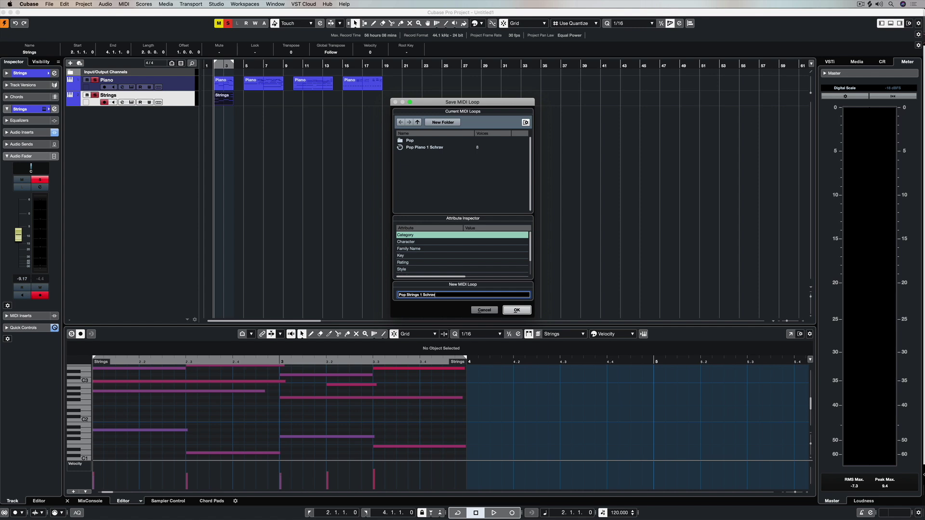
Step: Tag the Strings loop with Category Strings, Key C, and Style Pop/Rock
left_click(477, 235)
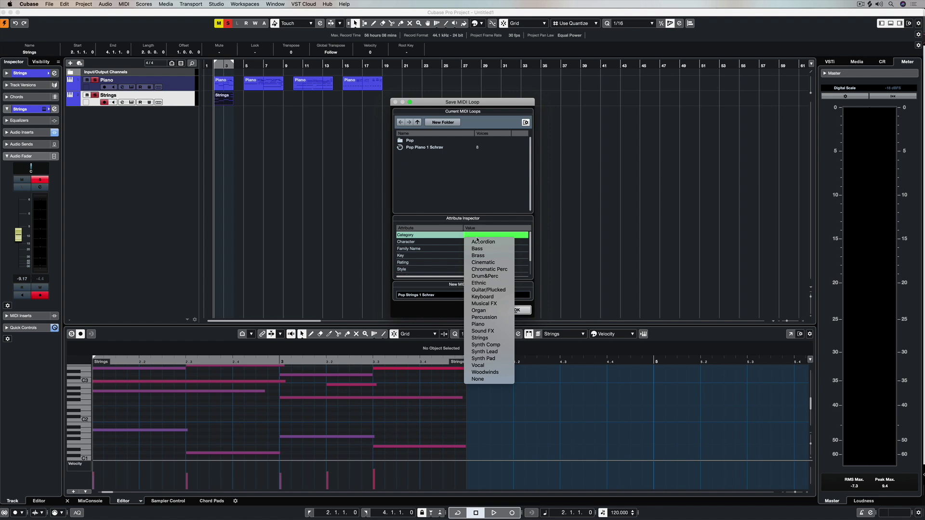
left_click(491, 339)
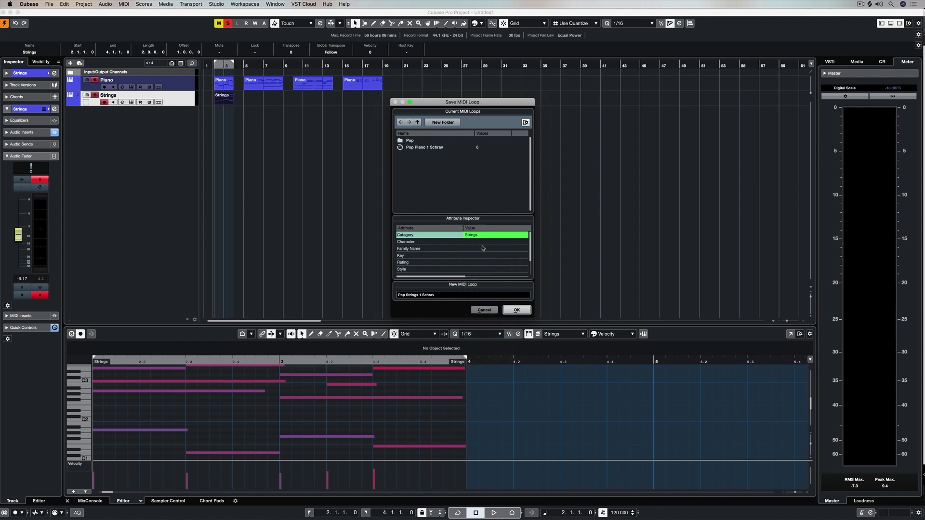
left_click(481, 255)
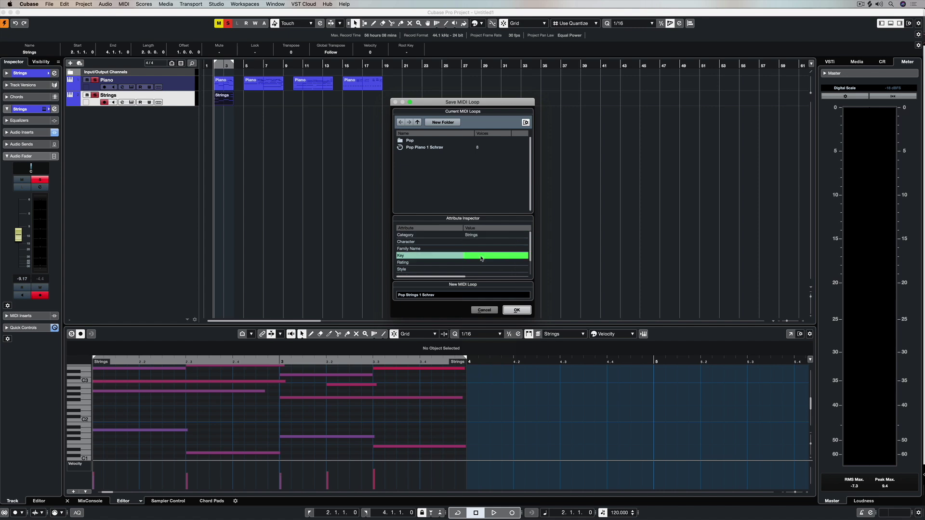
left_click(480, 256)
left_click(477, 271)
scroll(481, 253, "down", 2)
left_click(480, 251)
left_click(481, 252)
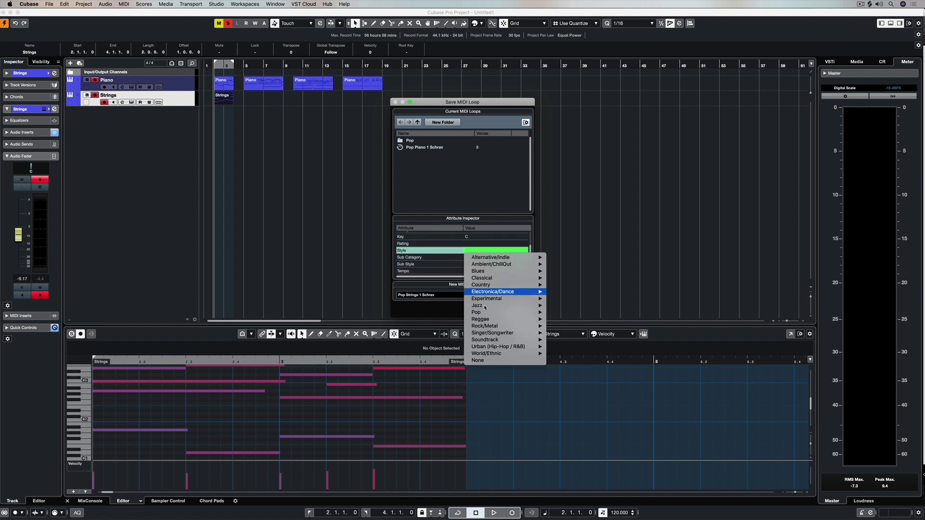
mouse_move(486, 312)
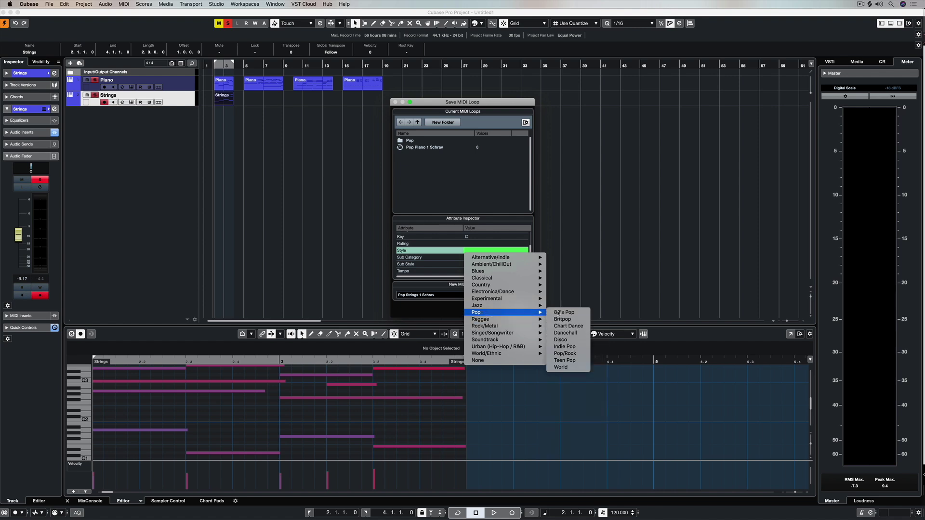
left_click(567, 353)
Step: Set Sub Category to Strings Section and tempo 120, then save the loop
left_click(480, 258)
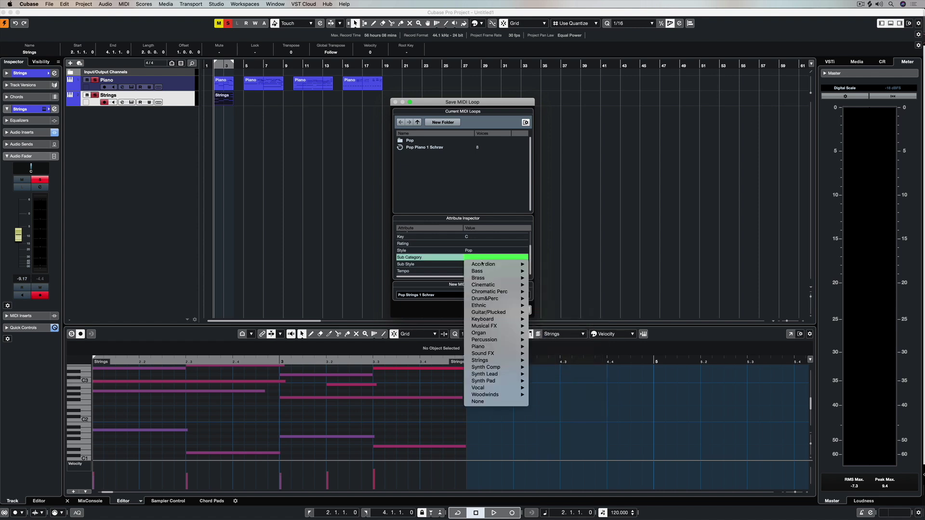
mouse_move(482, 363)
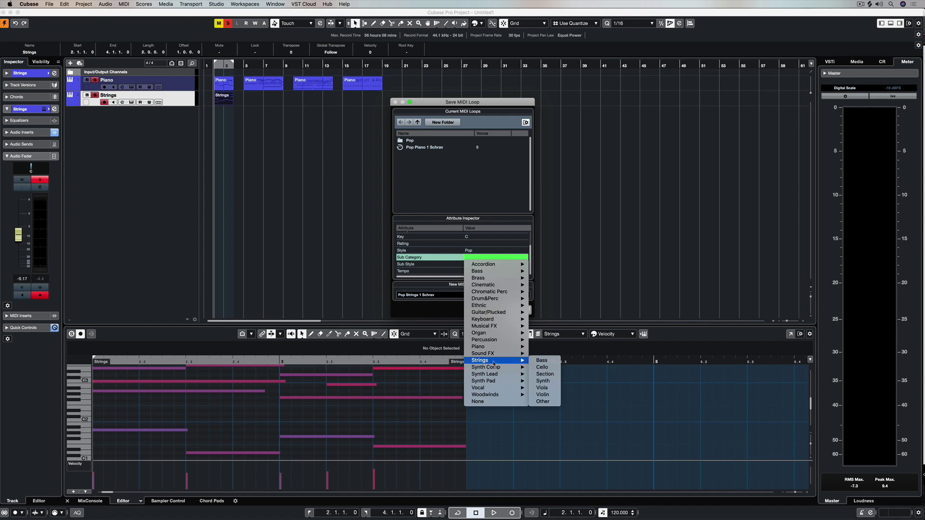
left_click(543, 375)
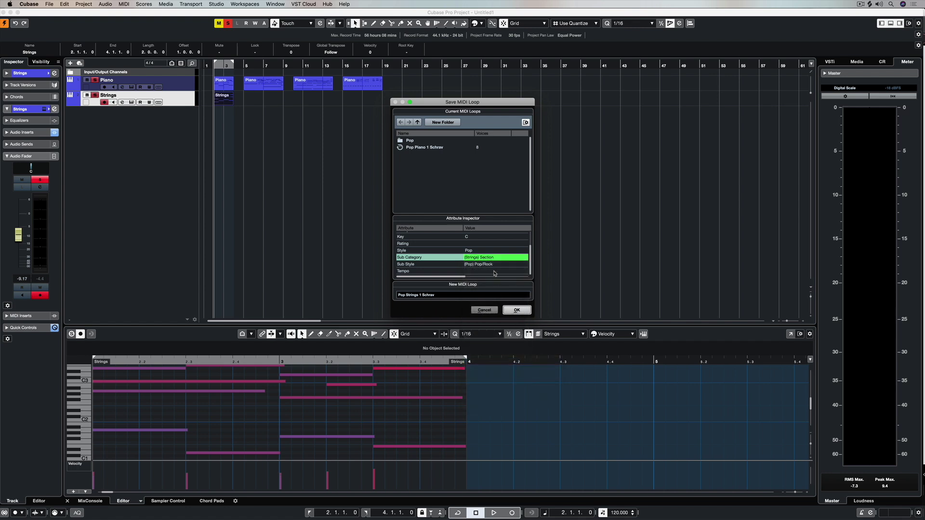
left_click(479, 272)
type("12")
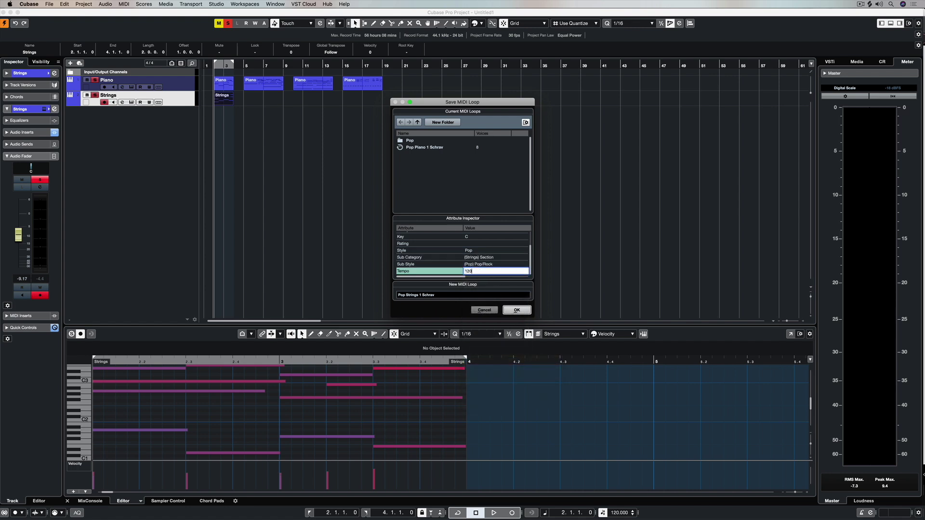
type("0")
key("Return")
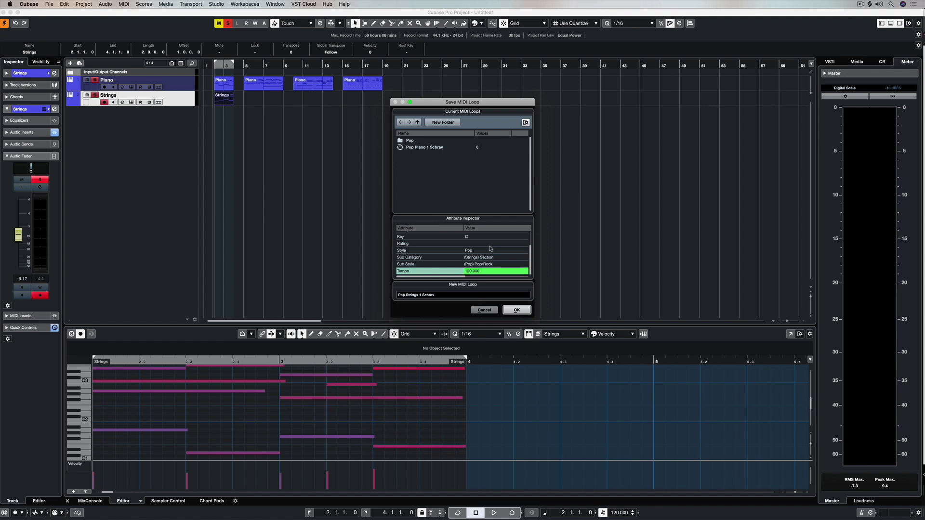
left_click(517, 311)
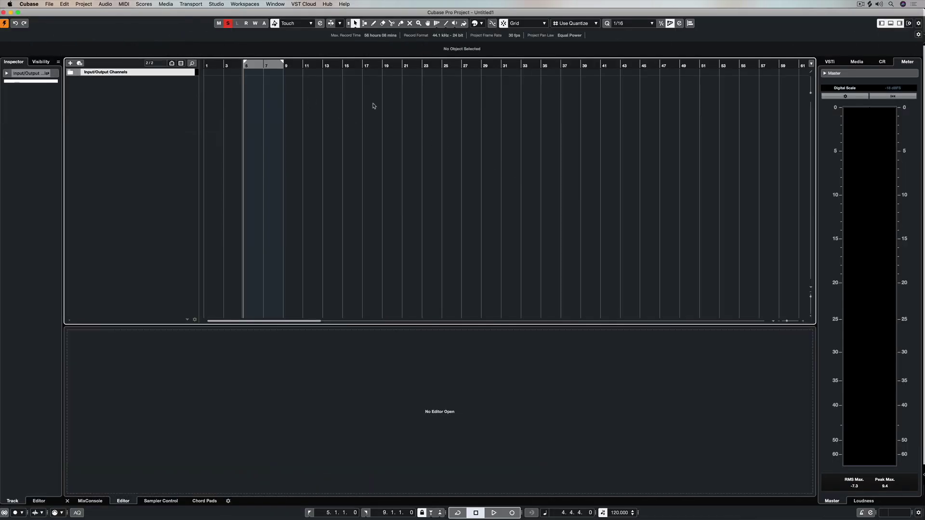
Step: Search Loops & Samples for 'schrav' and filter the results to A. Piano
left_click(857, 61)
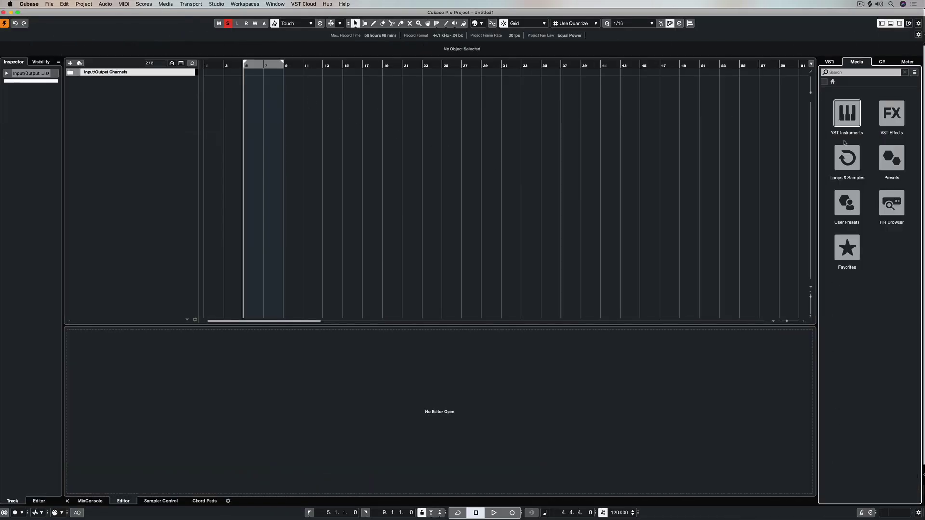
left_click(847, 158)
left_click(849, 73)
type("schrav")
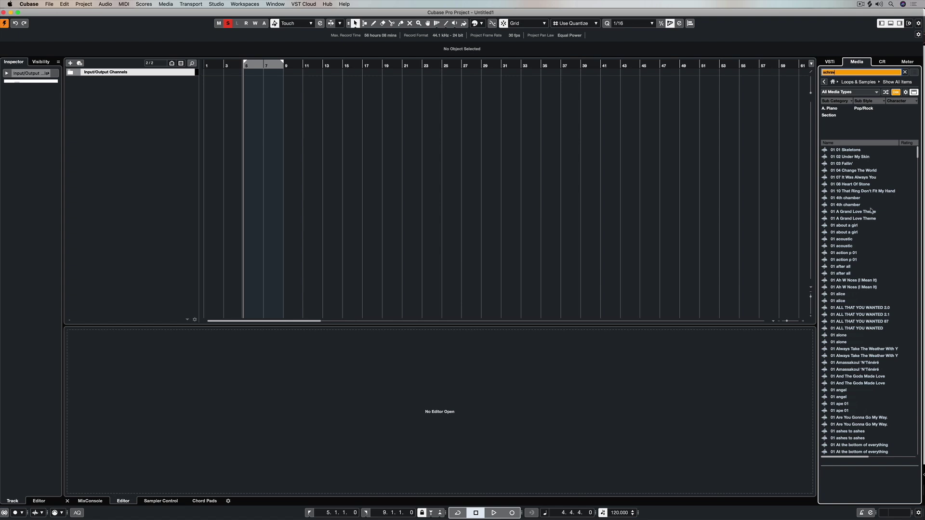
left_click(834, 109)
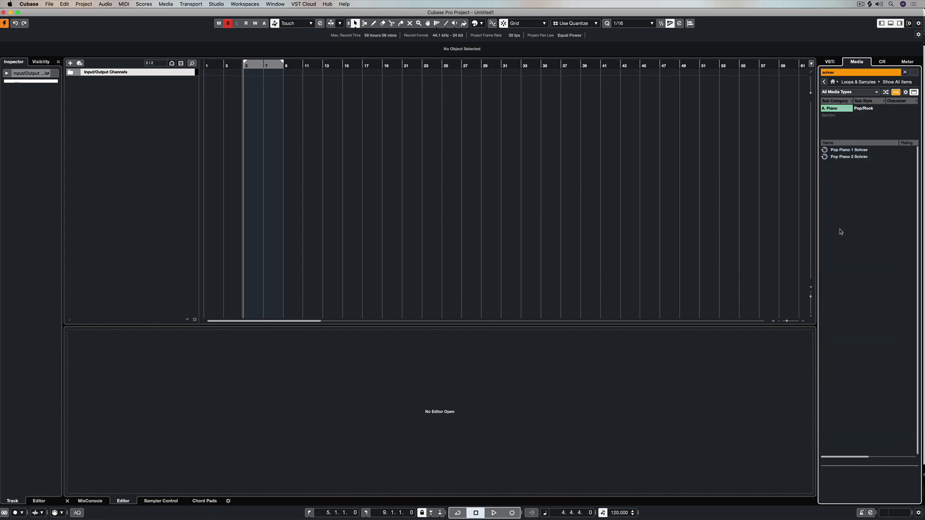
Step: Drag Pop Piano 1 Schrav into the project at bar 5 and zoom in
left_click(847, 151)
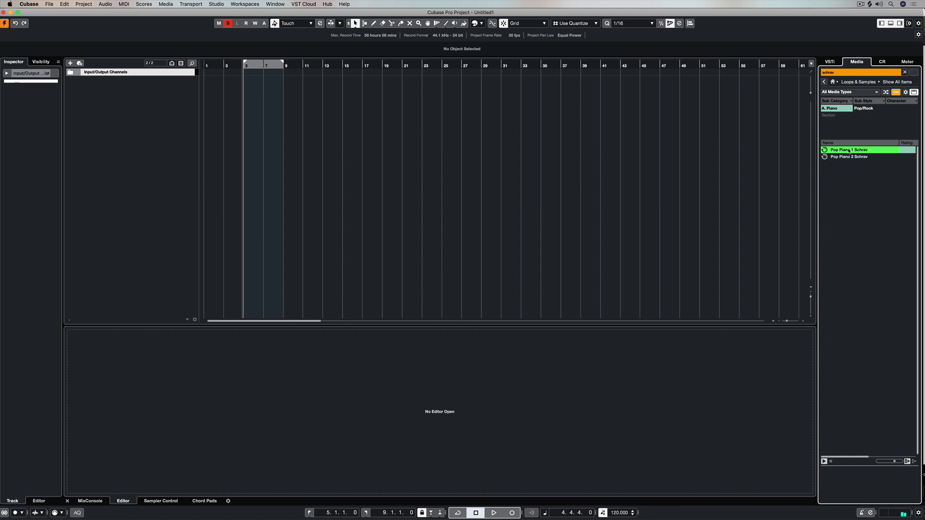
left_click_drag(849, 151, 244, 83)
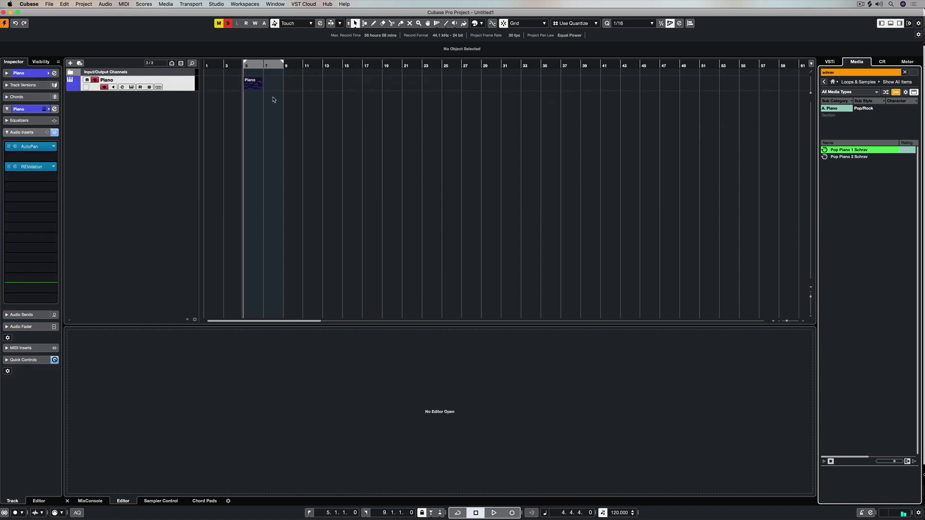
key("h")
key("h")
key("h")
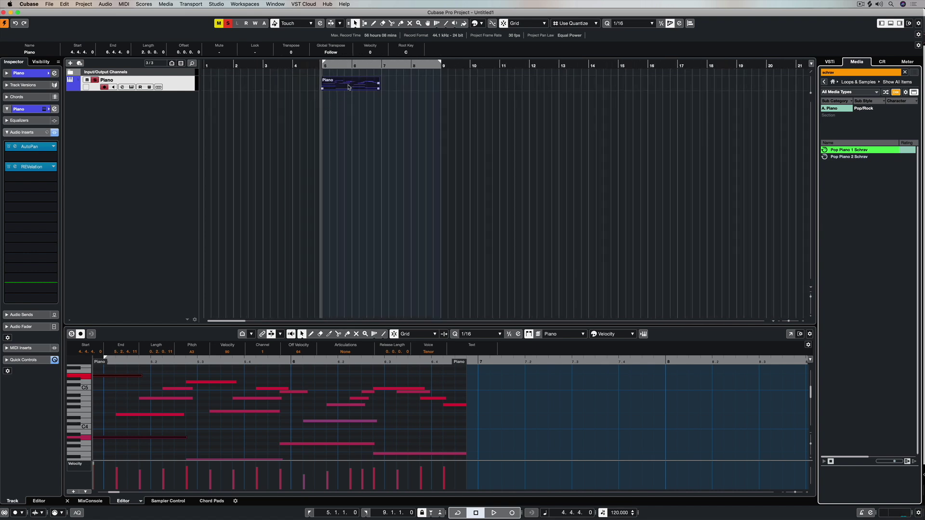
Step: Move the Pop Piano 1 Schrav part to 5.1.1.0, check its instrument, then select Pop Piano 2 Schrav
left_click_drag(349, 86, 345, 84)
left_click(340, 122)
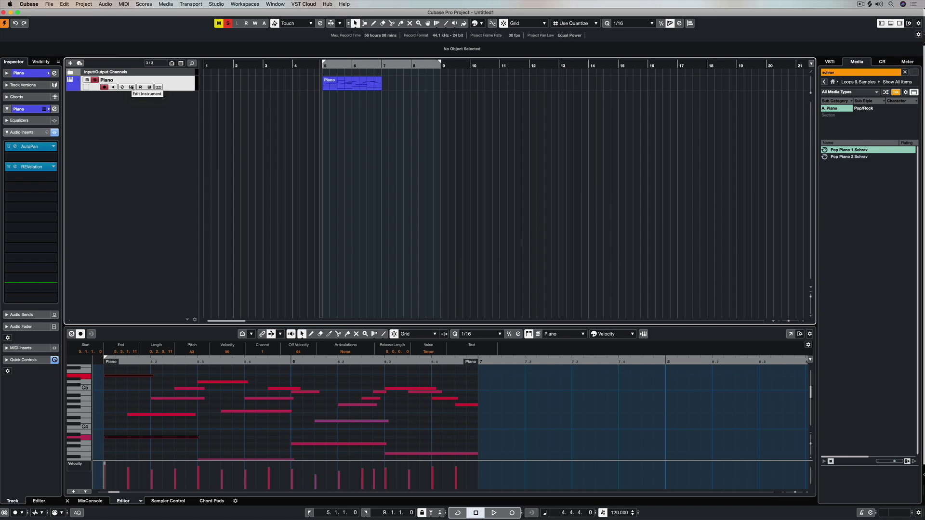
left_click(131, 88)
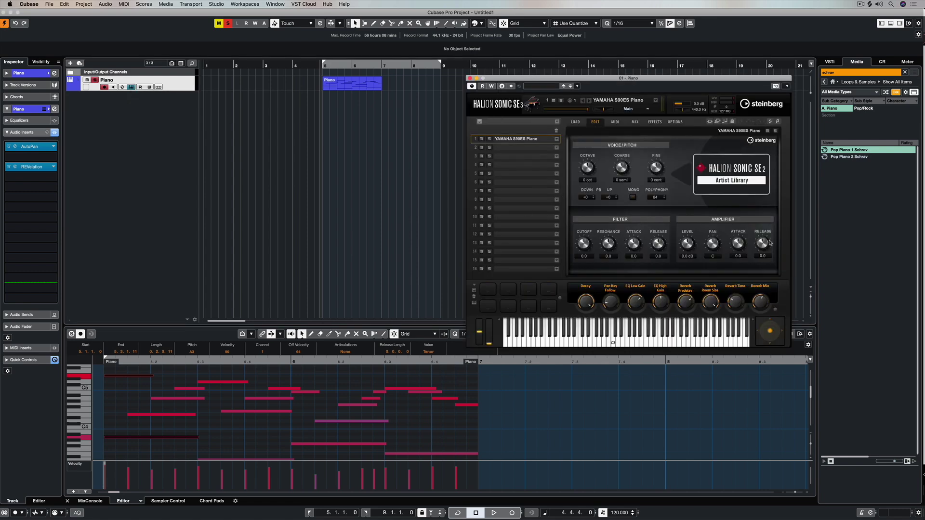
scroll(684, 248, "up", 1)
left_click(470, 78)
left_click(839, 157)
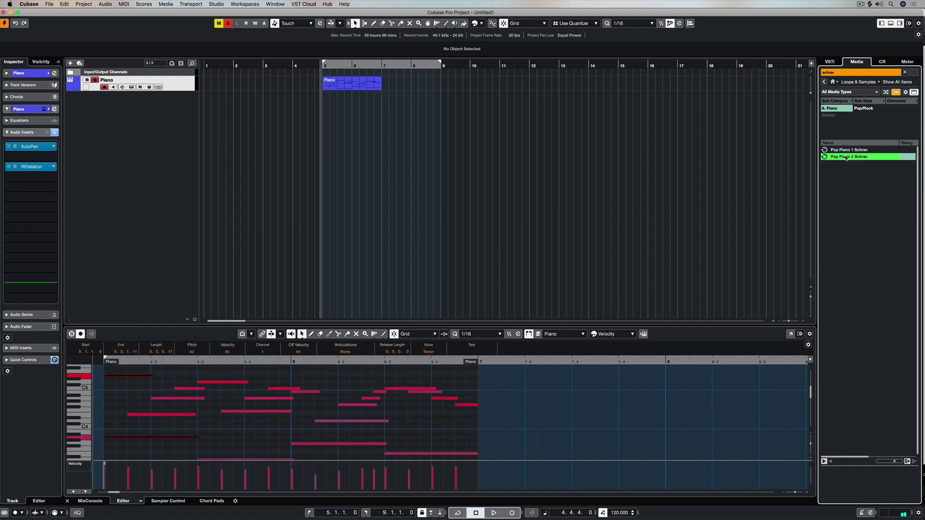
Step: Add Pop Piano 2 Schrav after the first piano part and Pop Drums 1 Schrav at bar 5
double_click(847, 157)
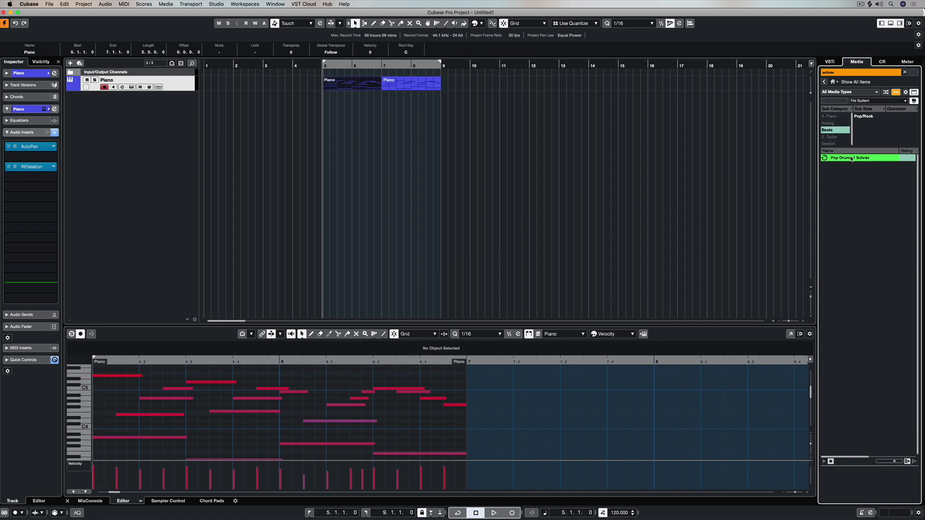
left_click_drag(851, 159, 345, 127)
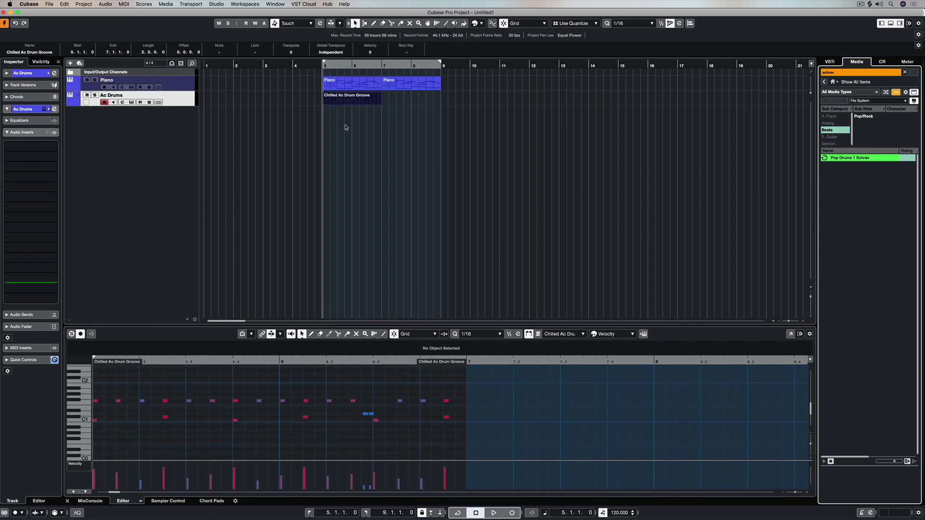
key("h")
key("h")
key("h")
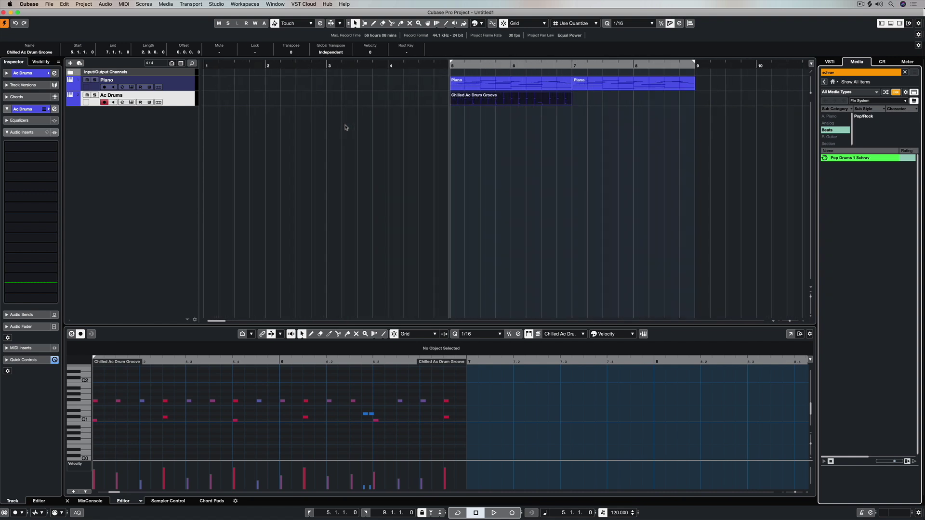
Step: Repeat the drum groove up to bar 9 while the arrangement plays back
key("space")
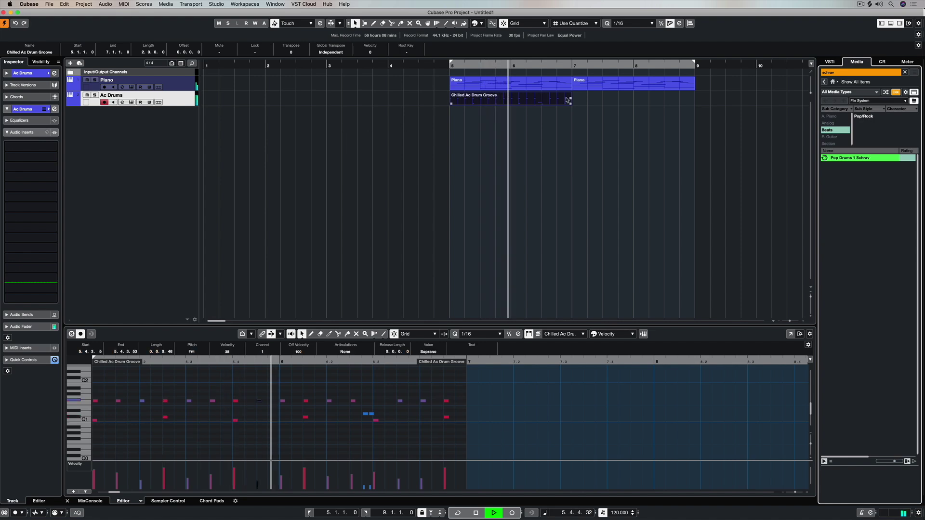
left_click_drag(570, 99, 635, 111)
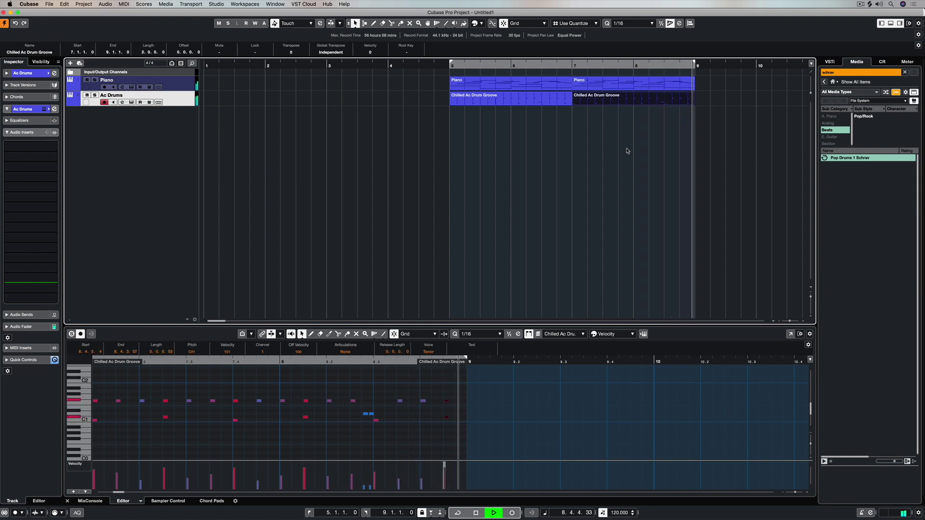
key("space")
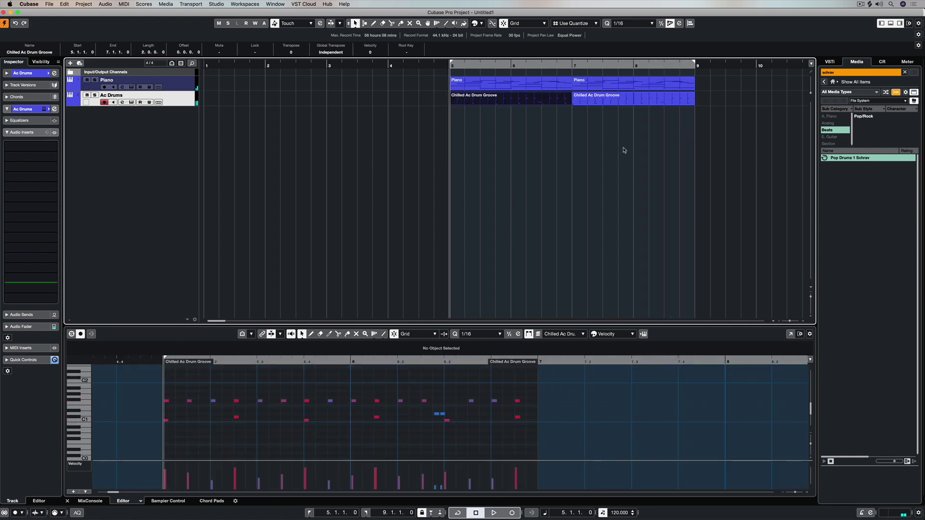